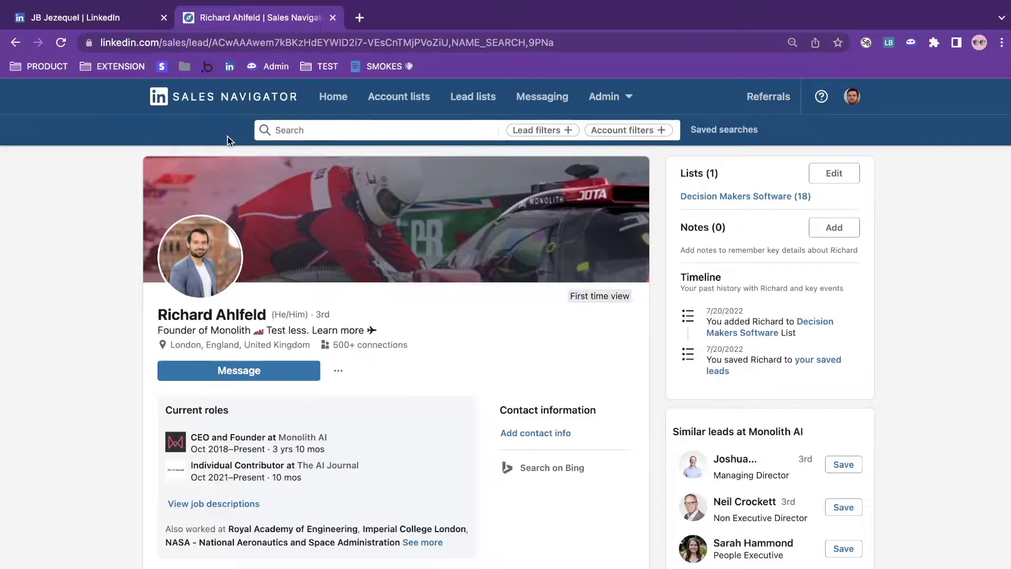
- Show the lead page's full URL and select the lead ID between 'lead/' and the first comma
{"action": "left_click", "coordinate": [258, 45]}
{"action": "left_click", "coordinate": [207, 45]}
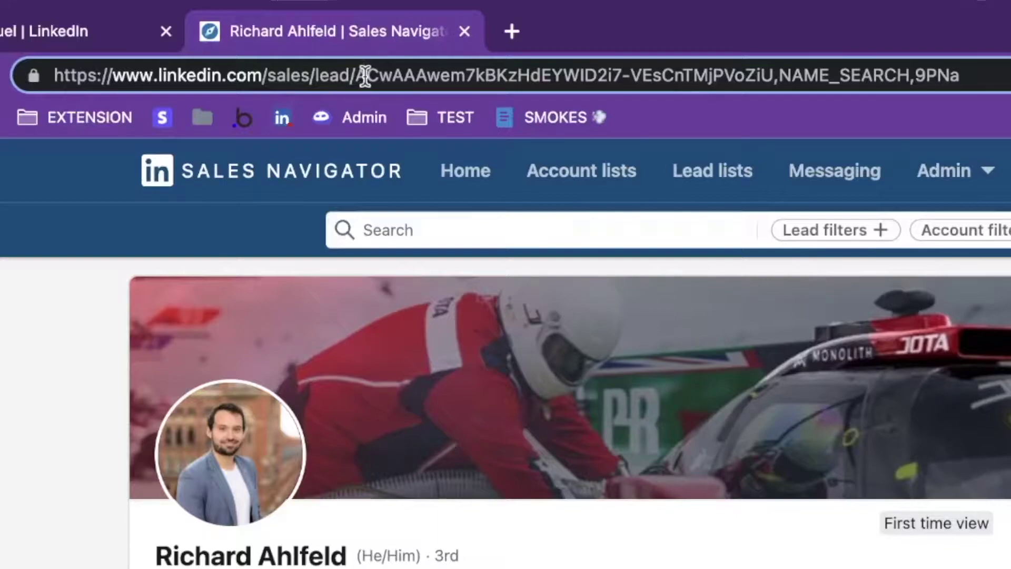
{"action": "left_click_drag", "start_coordinate": [354, 77], "coordinate": [775, 81]}
{"action": "key", "text": "super+c"}
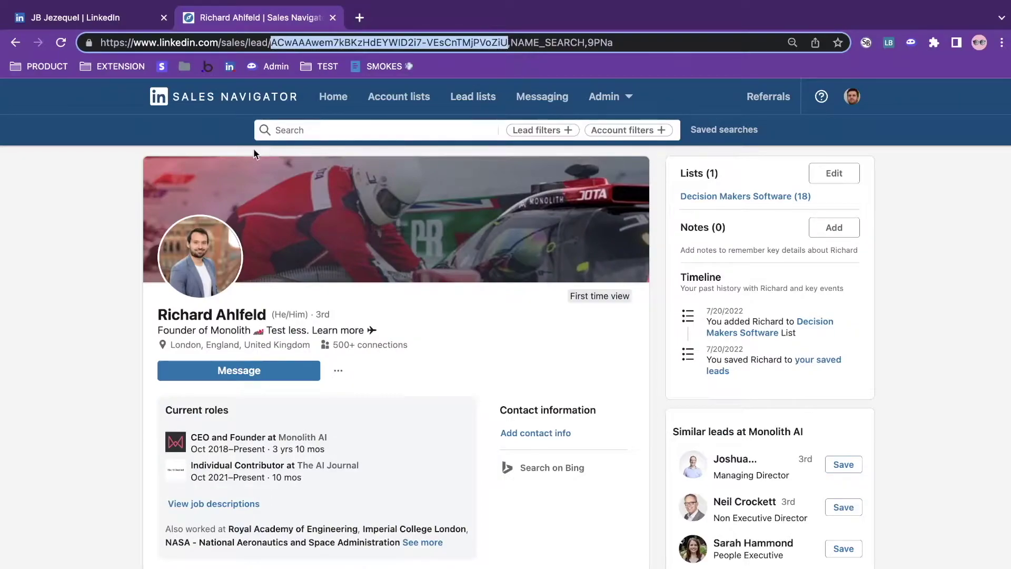
- In the LinkedIn tab, replace the profile slug after linkedin.com/in/ with the copied lead ID and load it
{"action": "left_click", "coordinate": [148, 26]}
{"action": "double_click", "coordinate": [236, 42]}
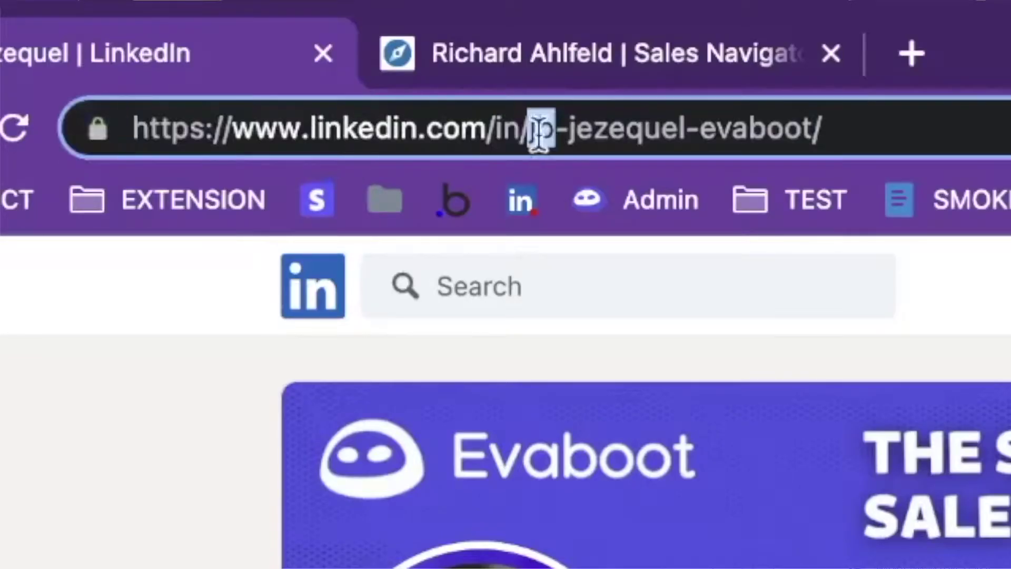
{"action": "left_click_drag", "start_coordinate": [131, 129], "coordinate": [531, 136]}
{"action": "left_click_drag", "start_coordinate": [837, 126], "coordinate": [528, 125]}
{"action": "key", "text": "BackSpace"}
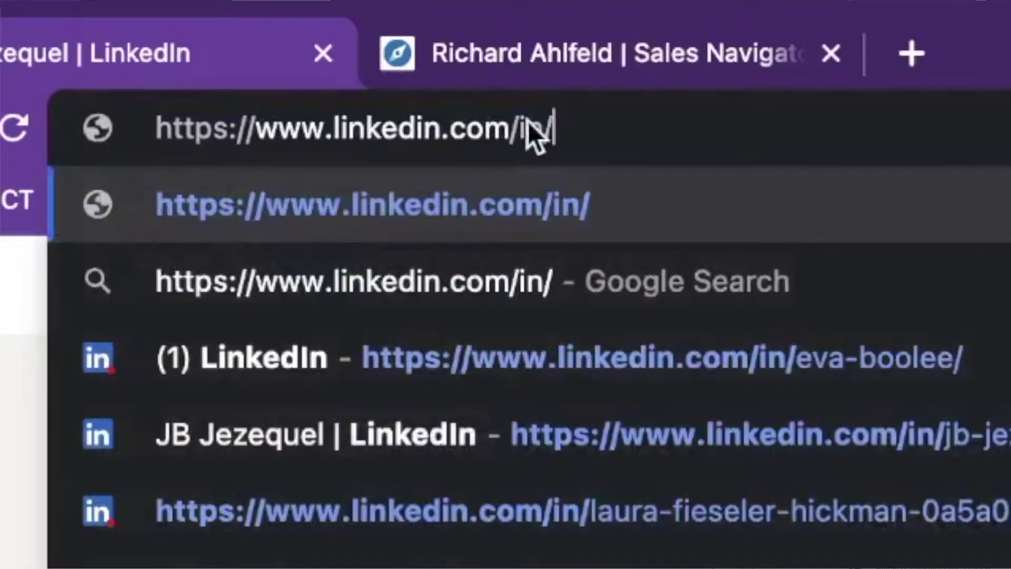
{"action": "key", "text": "super+v"}
{"action": "key", "text": "Return"}
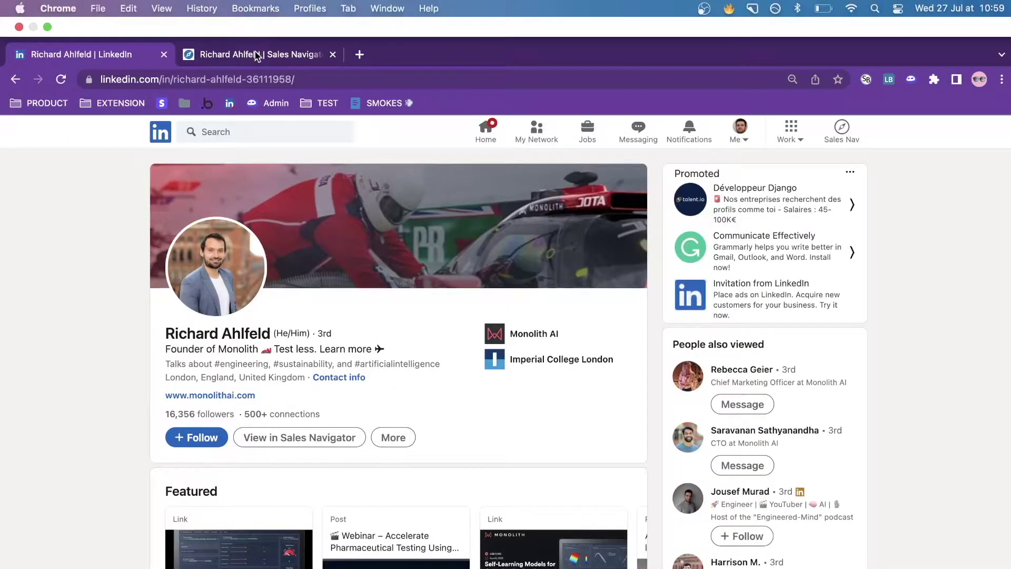
- Compare the regular LinkedIn profile against the Sales Navigator lead page by switching between tabs
{"action": "left_click", "coordinate": [258, 17]}
{"action": "left_click", "coordinate": [136, 19]}
{"action": "left_click", "coordinate": [232, 18]}
{"action": "left_click", "coordinate": [144, 21]}
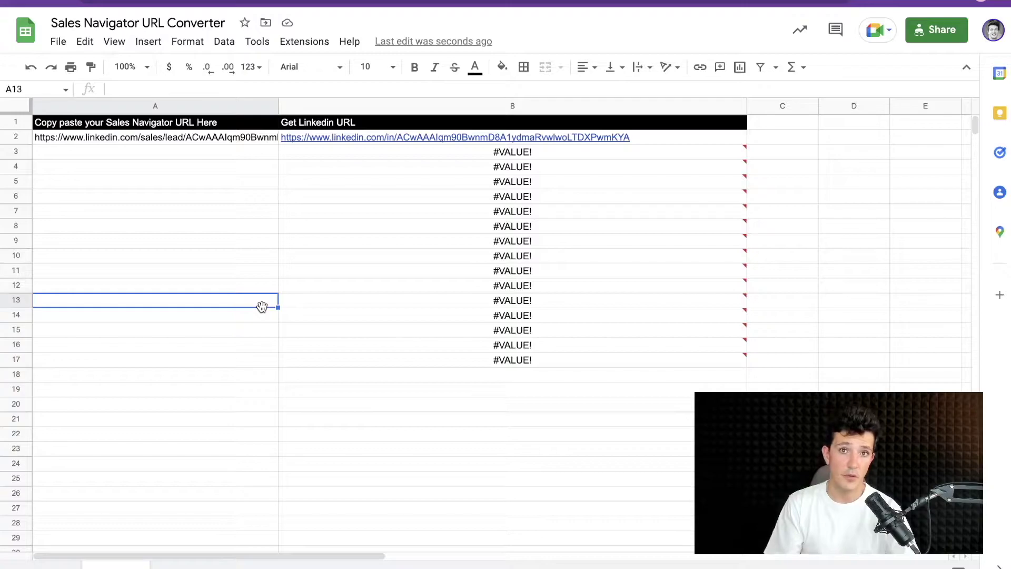
- Copy A2's Sales Navigator URL into A3 and review B2's conversion formula without changing it
{"action": "left_click", "coordinate": [209, 140]}
{"action": "triple_click", "coordinate": [210, 141]}
{"action": "key", "text": "ctrl+c"}
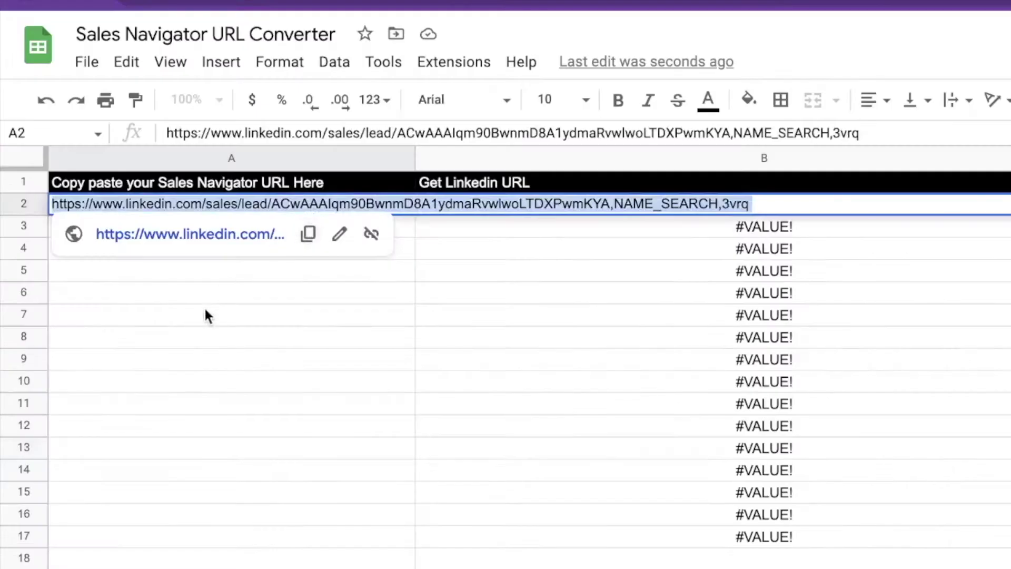
{"action": "left_click", "coordinate": [141, 226]}
{"action": "left_click", "coordinate": [153, 152]}
{"action": "key", "text": "ctrl+v"}
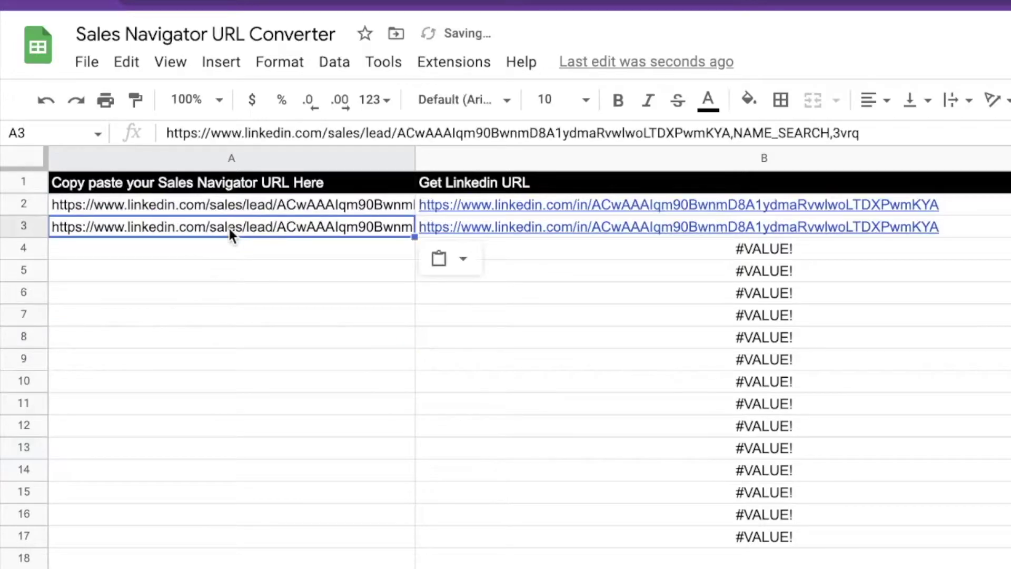
{"action": "left_click", "coordinate": [261, 337]}
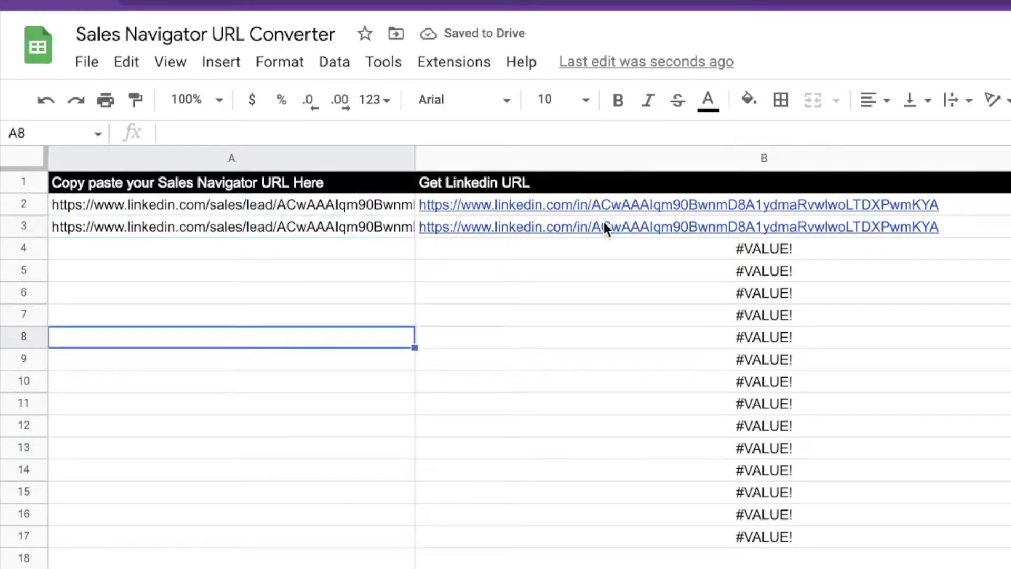
{"action": "mouse_move", "coordinate": [582, 237]}
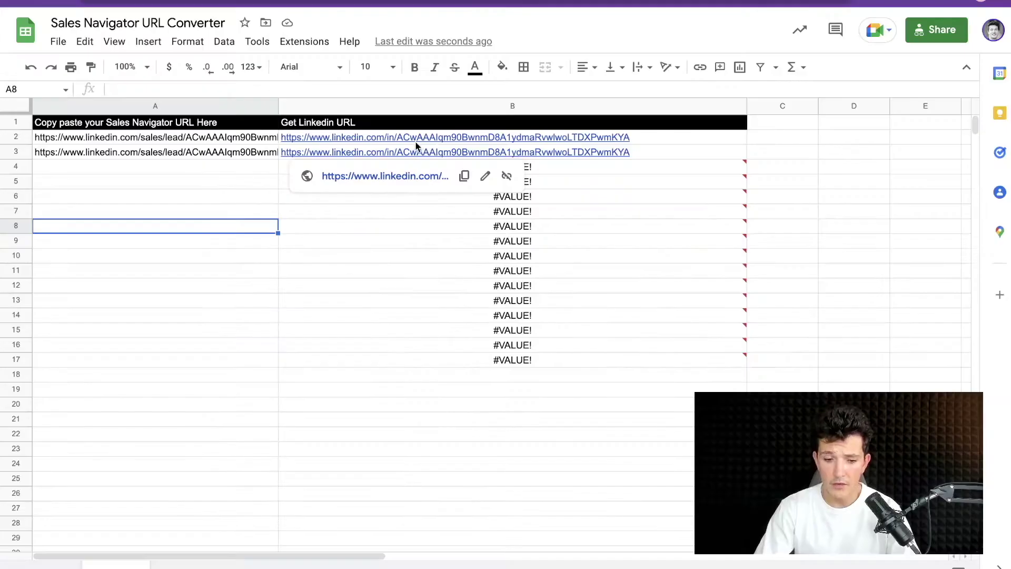
{"action": "double_click", "coordinate": [620, 210]}
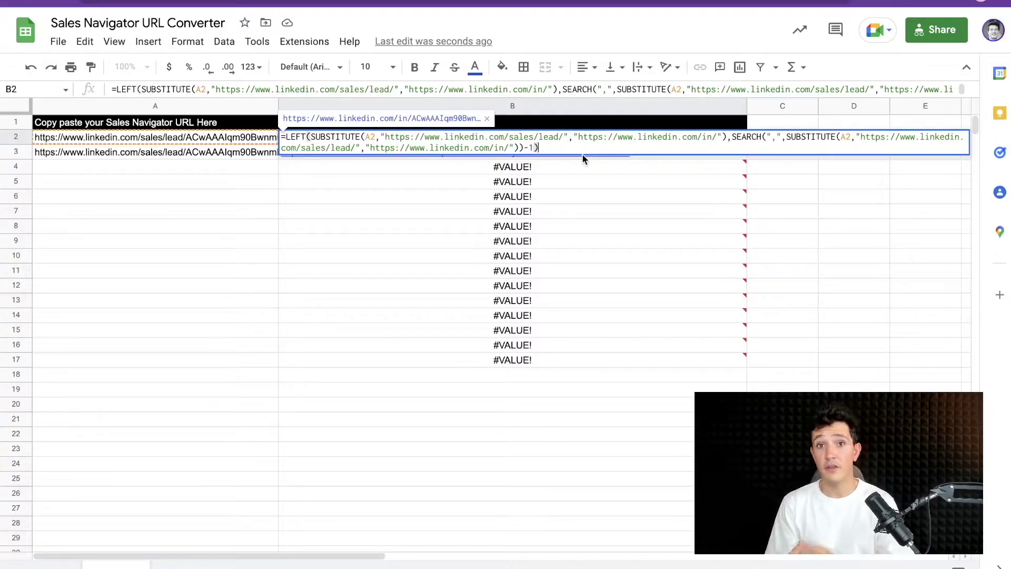
{"action": "left_click", "coordinate": [422, 211]}
- Fill the column B conversion formula from B17 down to row 32
{"action": "left_click_drag", "start_coordinate": [249, 133], "coordinate": [248, 156]}
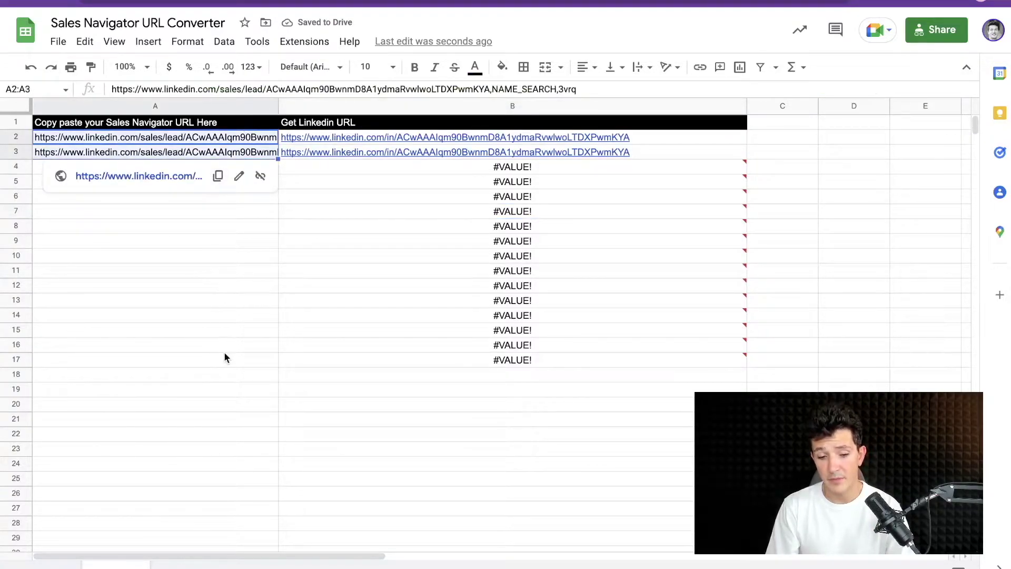
{"action": "mouse_move", "coordinate": [342, 183]}
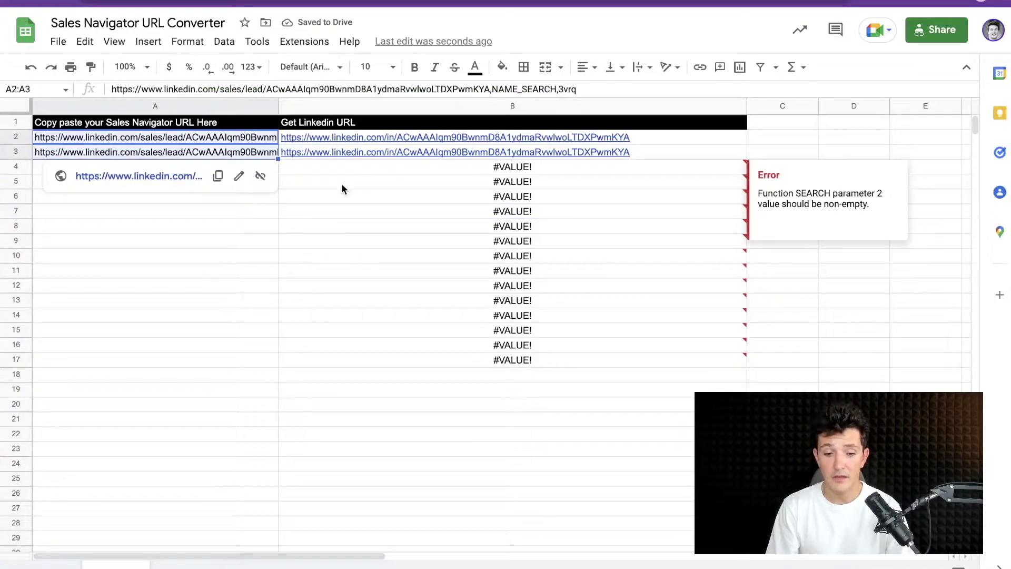
{"action": "left_click", "coordinate": [615, 306]}
{"action": "scroll", "coordinate": [611, 306], "scroll_direction": "down", "scroll_amount": 1}
{"action": "left_click", "coordinate": [612, 314]}
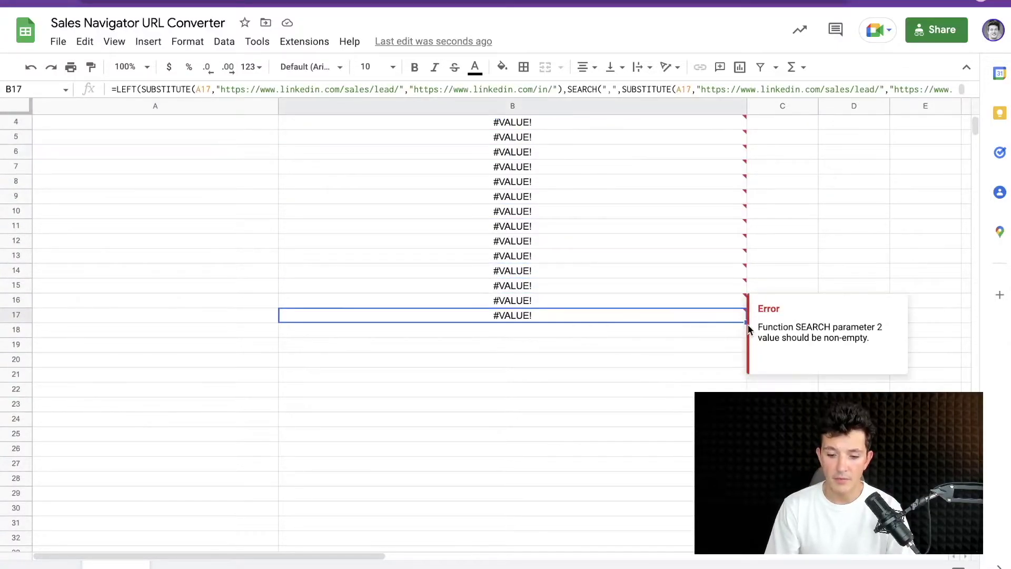
{"action": "left_click_drag", "start_coordinate": [745, 322], "coordinate": [719, 551]}
- Copy the Sales Navigator URL from A3 down through row 23
{"action": "scroll", "coordinate": [255, 310], "scroll_direction": "down", "scroll_amount": 2}
{"action": "scroll", "coordinate": [248, 307], "scroll_direction": "up", "scroll_amount": 4}
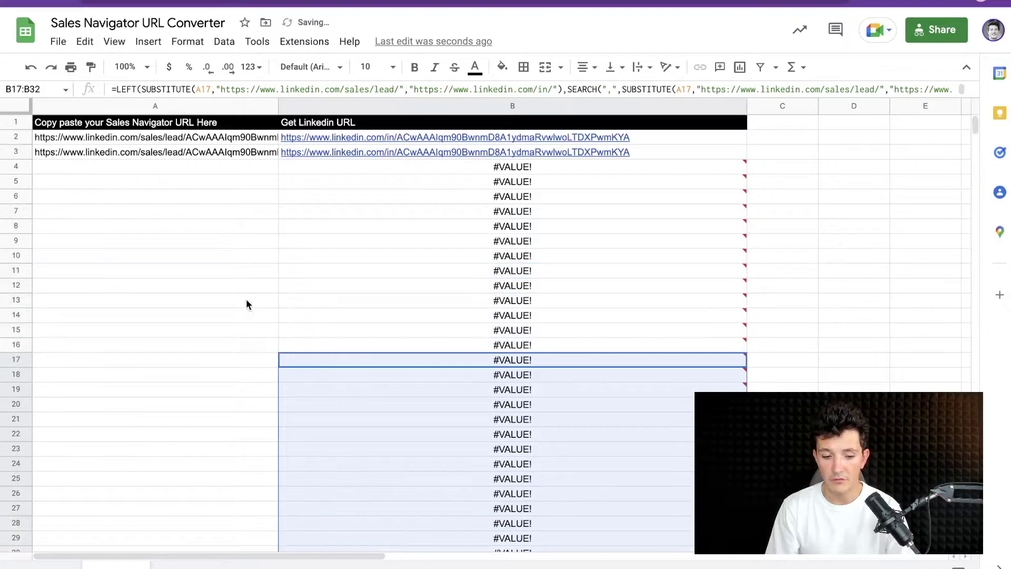
{"action": "left_click", "coordinate": [266, 151]}
{"action": "left_click_drag", "start_coordinate": [277, 160], "coordinate": [275, 449]}
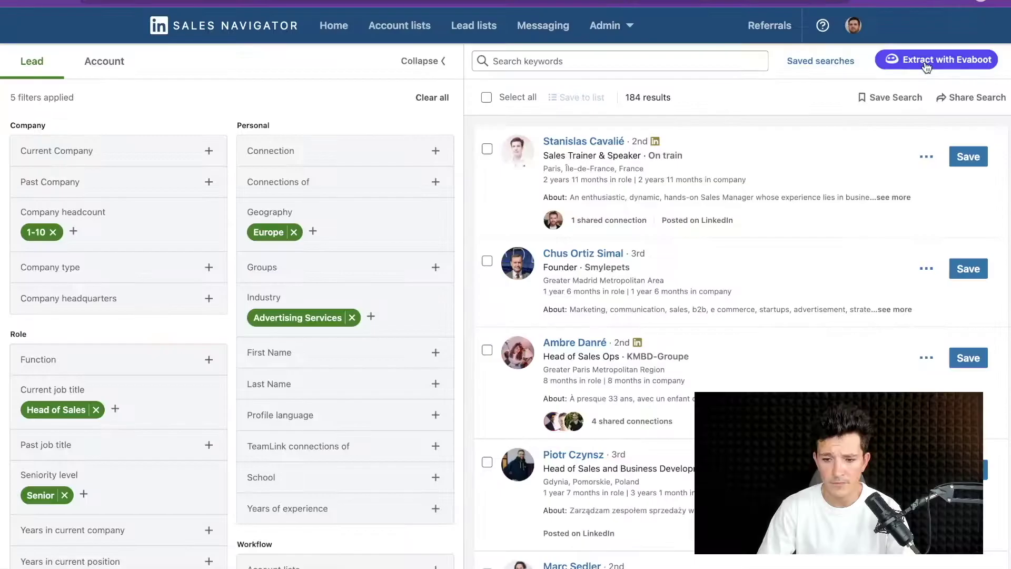
- Extract the 184 leads with Evaboot into a new list named 'Test Search'
{"action": "left_click", "coordinate": [812, 150]}
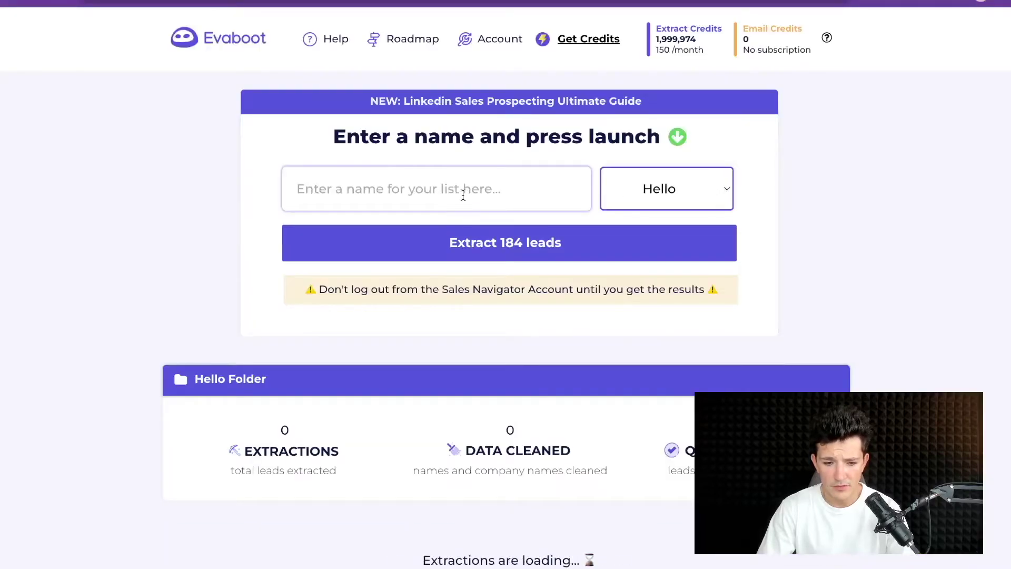
{"action": "left_click", "coordinate": [463, 193]}
{"action": "type", "text": "Test Search"}
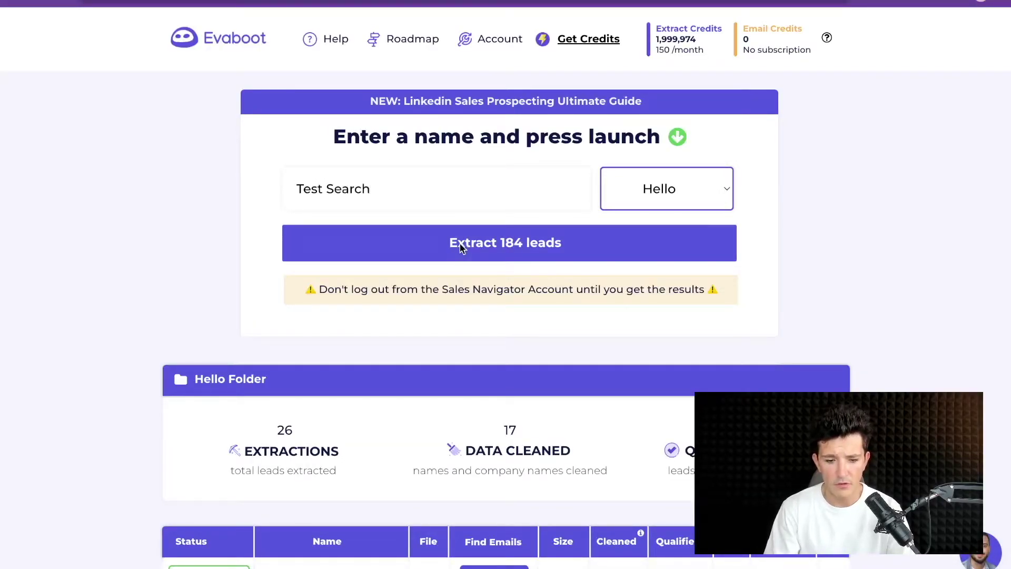
{"action": "left_click", "coordinate": [461, 249]}
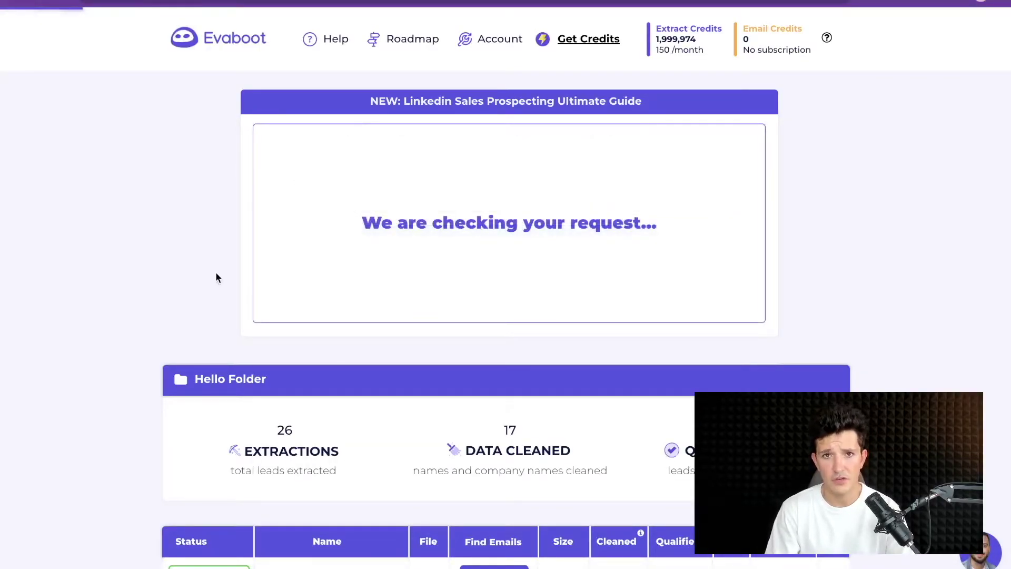
- Download the izi list's All Leads file
{"action": "scroll", "coordinate": [281, 406], "scroll_direction": "down", "scroll_amount": 5}
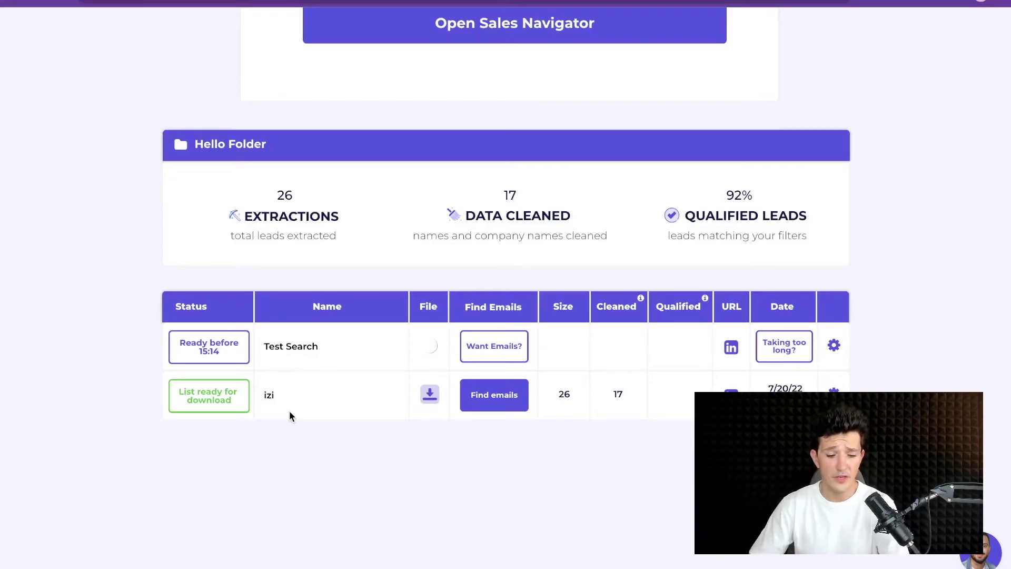
{"action": "left_click", "coordinate": [430, 398]}
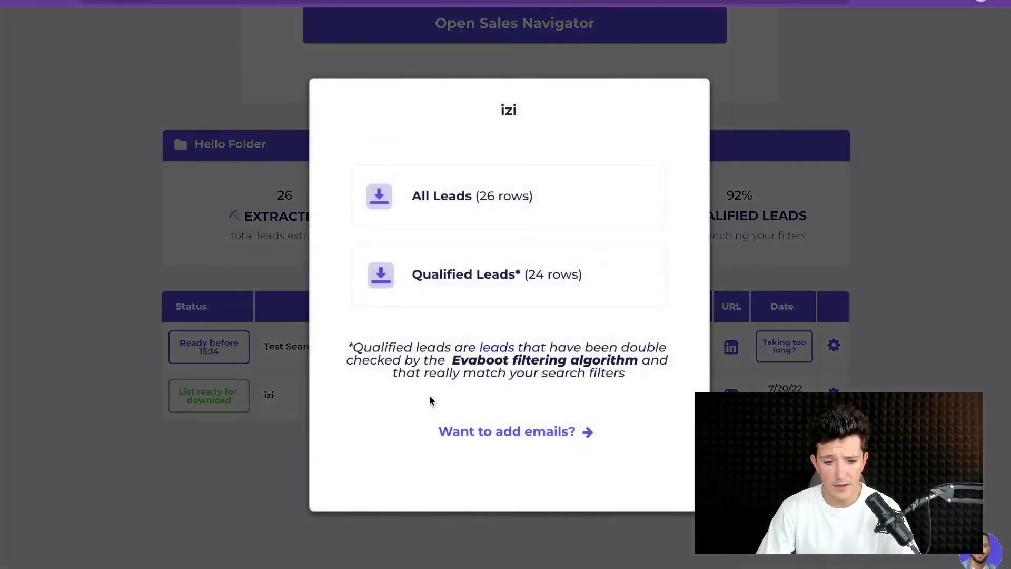
{"action": "left_click", "coordinate": [461, 198]}
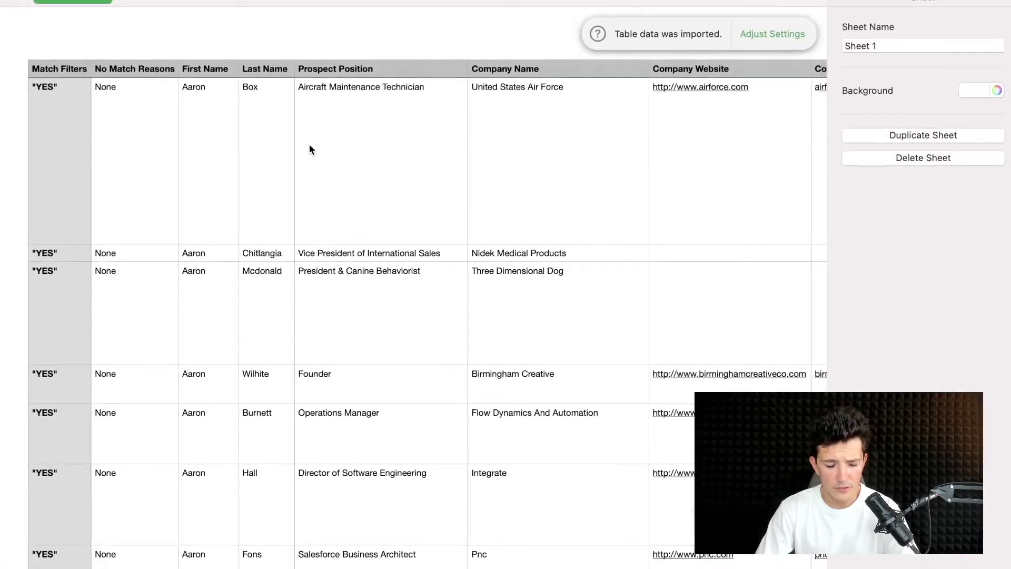
{"action": "scroll", "coordinate": [330, 191], "scroll_direction": "right", "scroll_amount": 2}
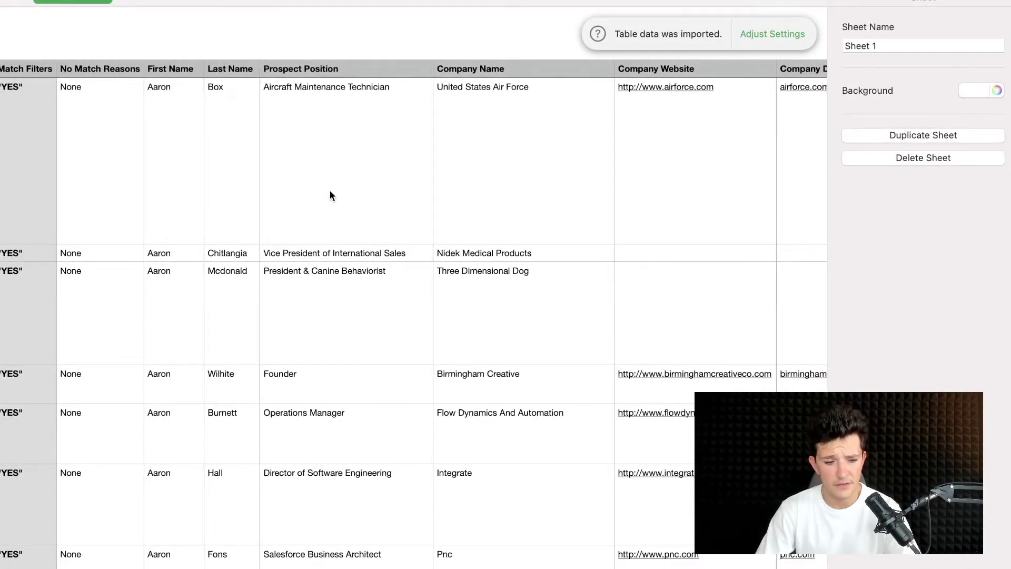
{"action": "scroll", "coordinate": [330, 192], "scroll_direction": "right", "scroll_amount": 8}
{"action": "scroll", "coordinate": [251, 172], "scroll_direction": "right", "scroll_amount": 20}
{"action": "scroll", "coordinate": [338, 170], "scroll_direction": "right", "scroll_amount": 13}
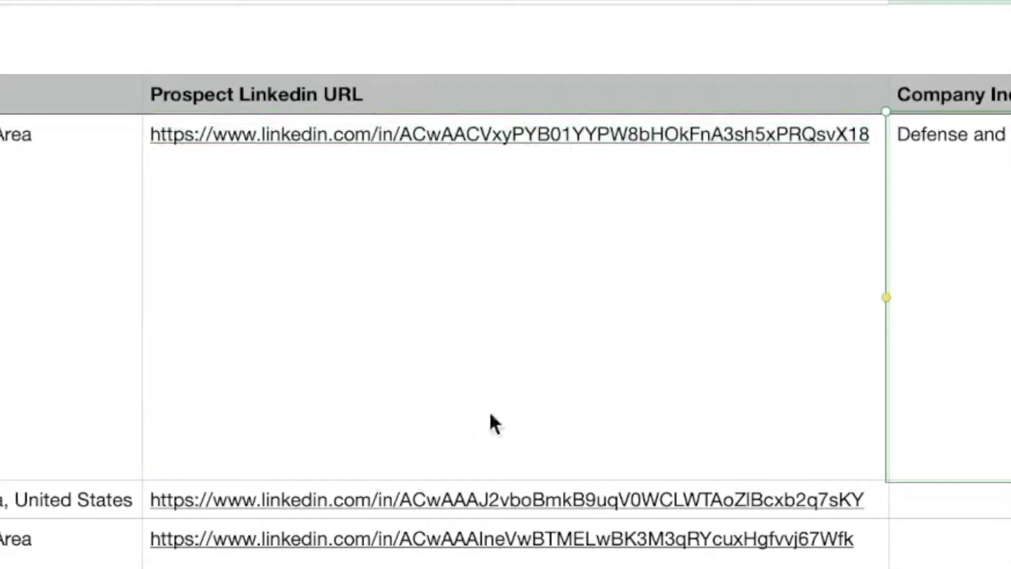
{"action": "left_click", "coordinate": [303, 212]}
{"action": "left_click", "coordinate": [329, 183]}
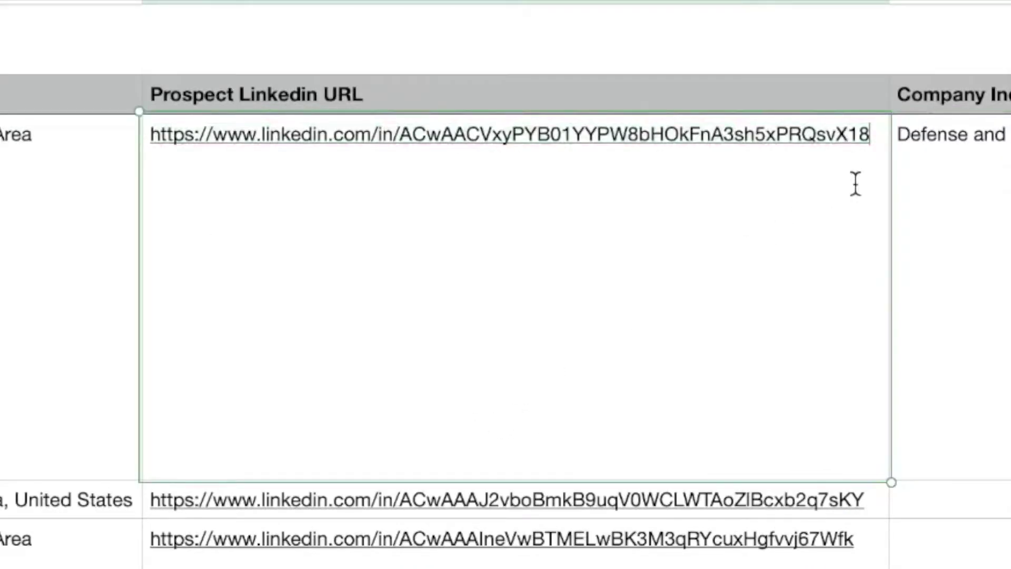
{"action": "left_click_drag", "start_coordinate": [877, 142], "coordinate": [151, 143]}
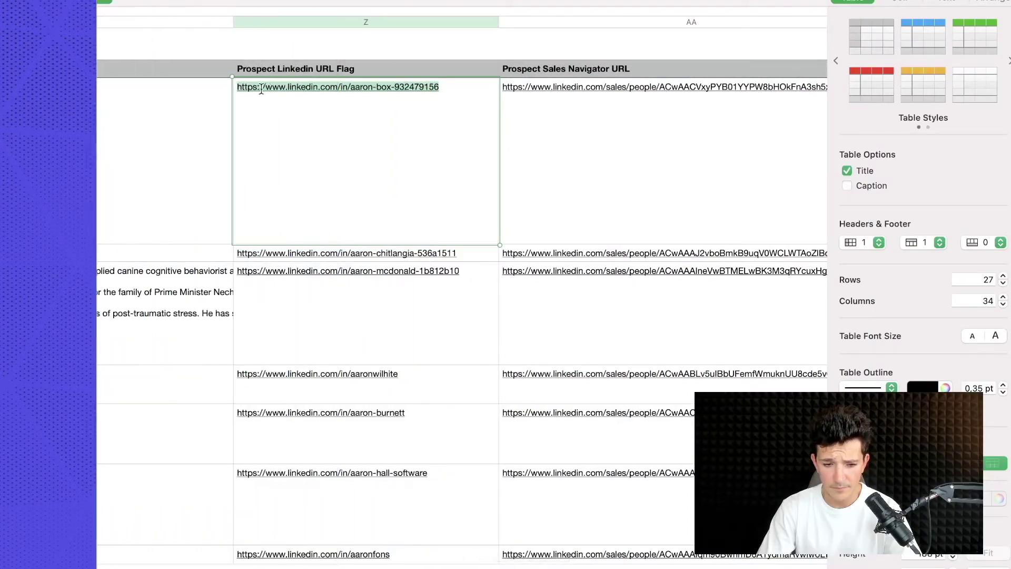
{"action": "scroll", "coordinate": [329, 92], "scroll_direction": "up", "scroll_amount": 5}
{"action": "left_click", "coordinate": [383, 289]}
{"action": "scroll", "coordinate": [411, 359], "scroll_direction": "down", "scroll_amount": 2}
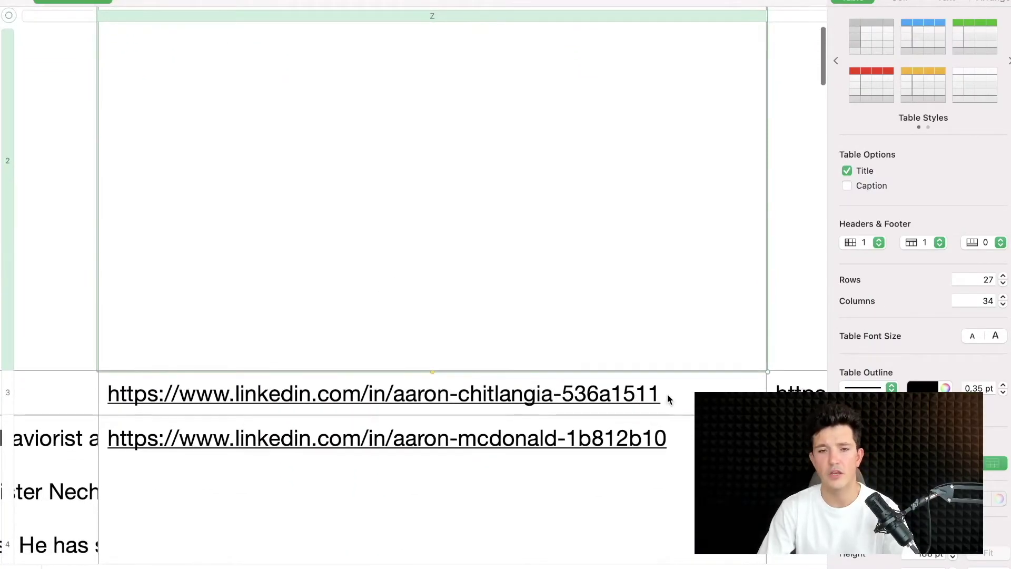
{"action": "scroll", "coordinate": [551, 303], "scroll_direction": "up", "scroll_amount": 2}
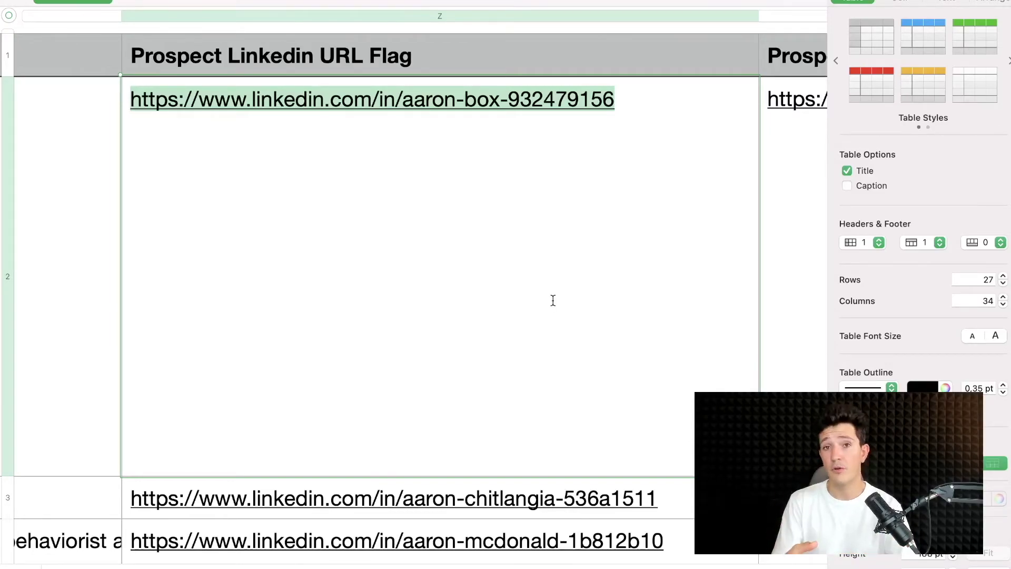
{"action": "key", "text": "super+minus"}
{"action": "key", "text": "super+minus"}
{"action": "key", "text": "super+minus"}
{"action": "scroll", "coordinate": [510, 245], "scroll_direction": "left", "scroll_amount": 15}
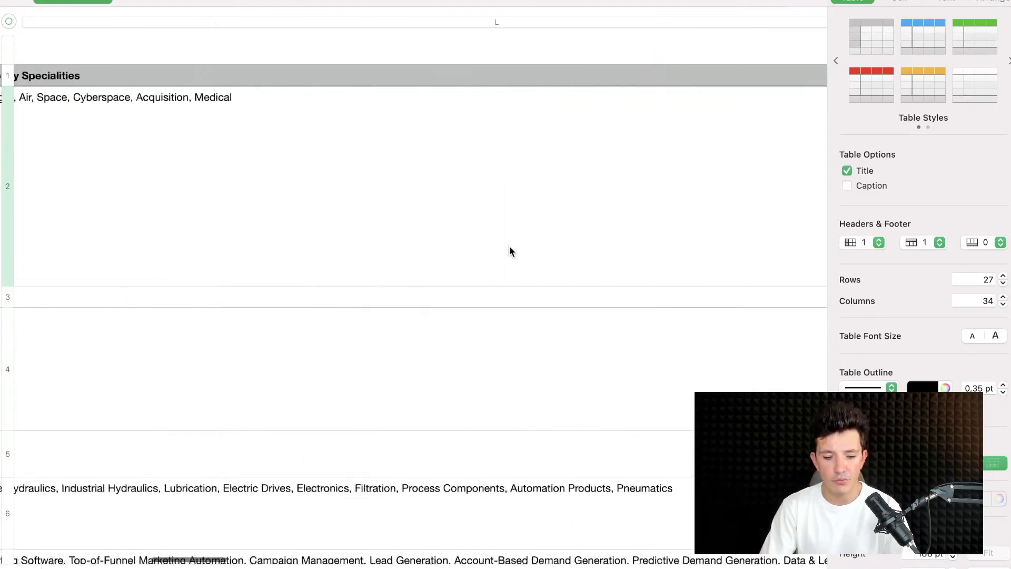
{"action": "left_click", "coordinate": [558, 164]}
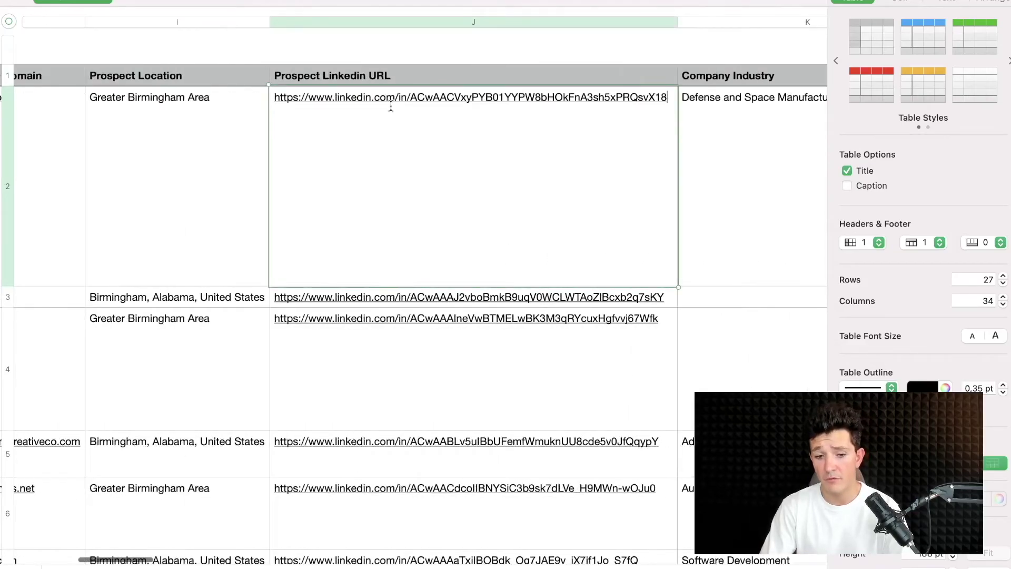